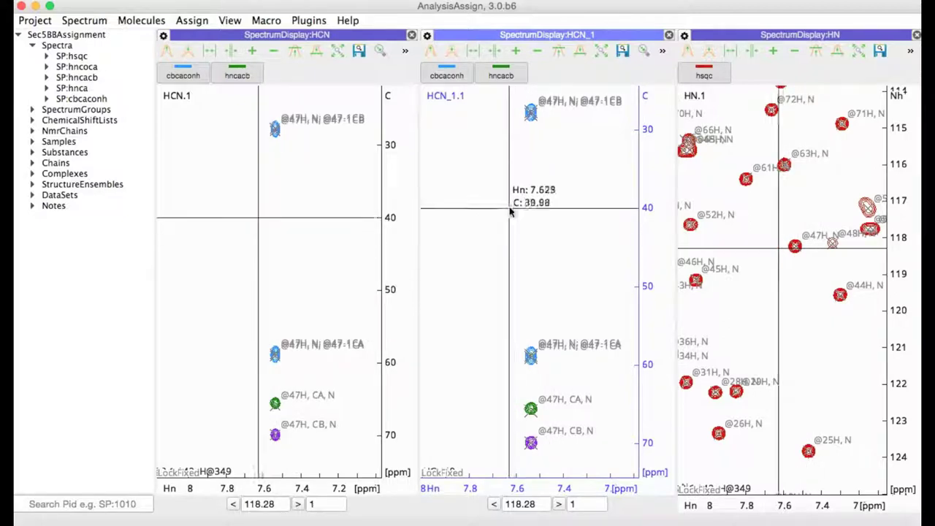
# Compare HCN_1 peaks by hiding and re-showing hncacb, then cbcaconh, one at a time.
pyautogui.click(491, 78)
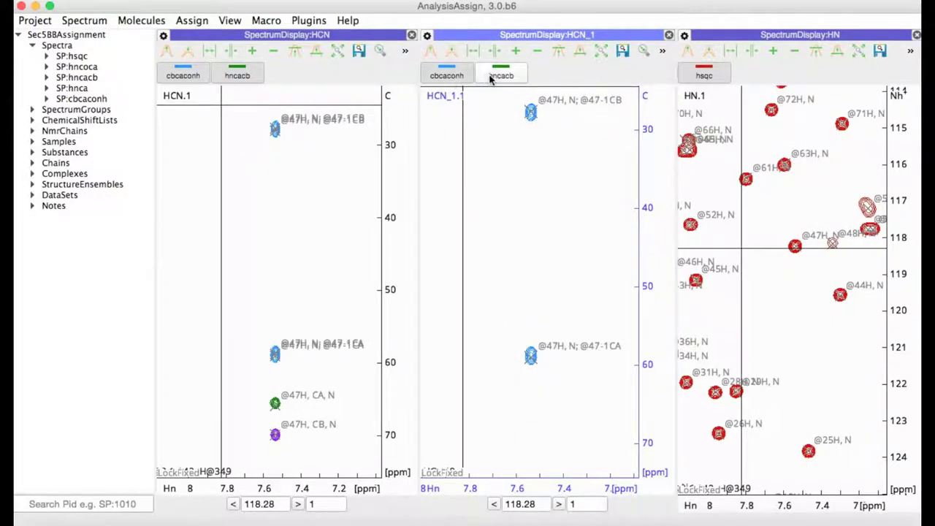
pyautogui.click(492, 78)
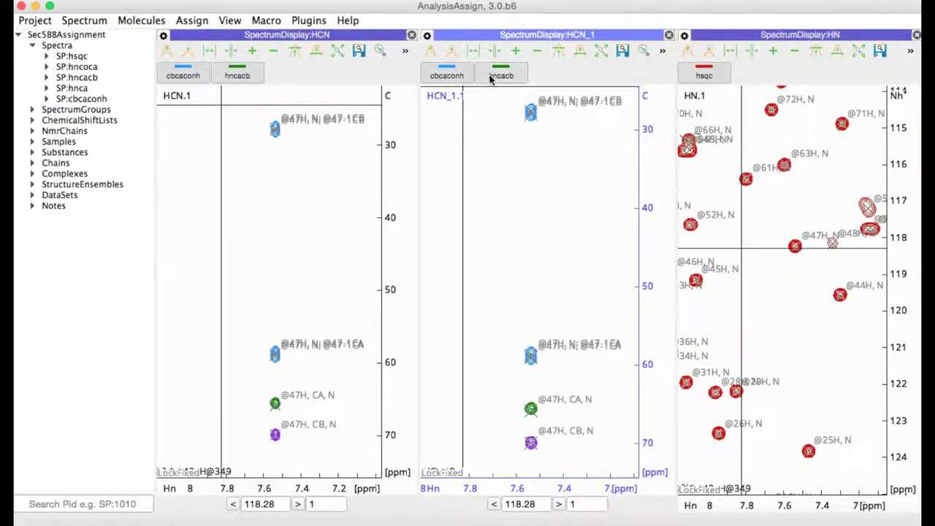
pyautogui.click(449, 76)
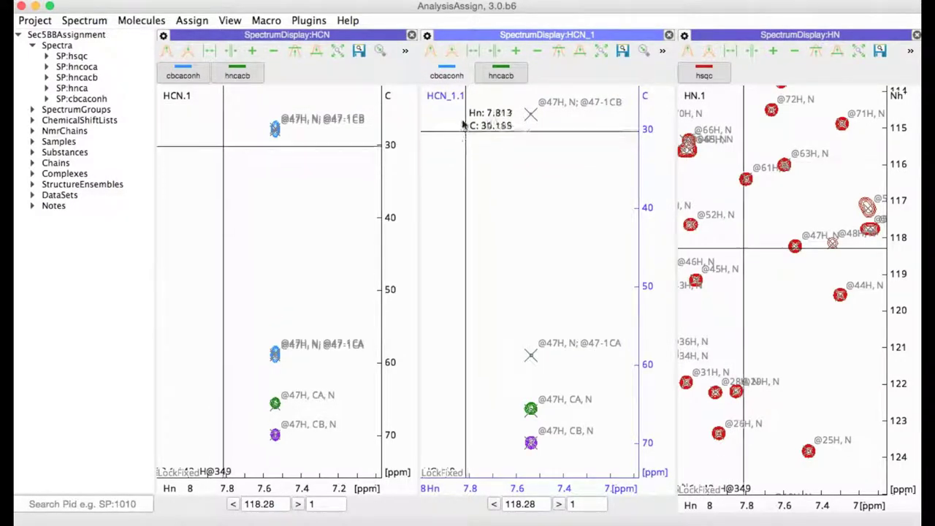
pyautogui.click(449, 76)
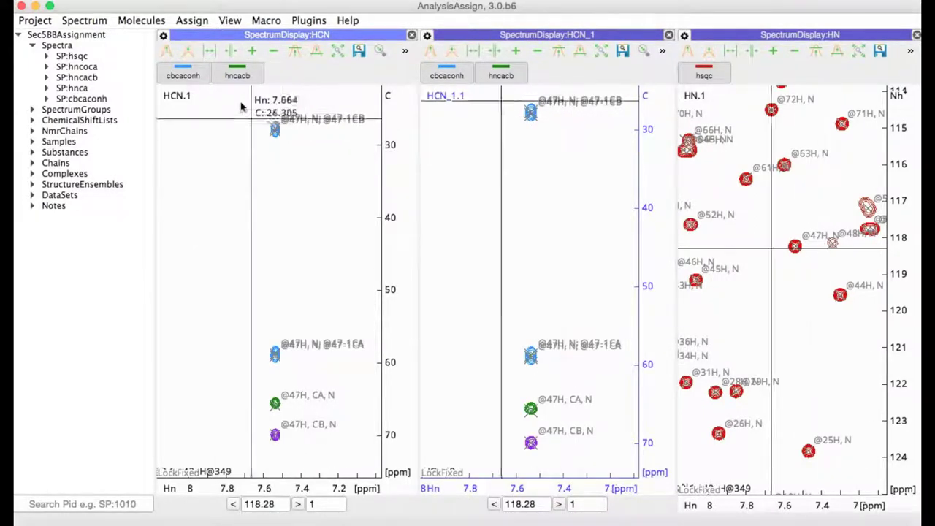
pyautogui.click(192, 21)
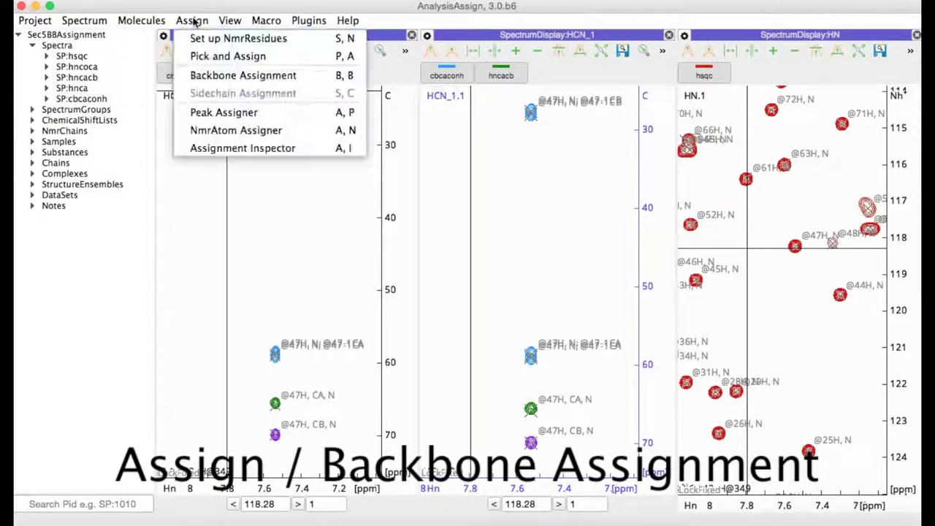
# Load NmrChain NC:@- into Backbone Assignment, matching against GD:HCN_1 with sequential strips off.
pyautogui.click(204, 76)
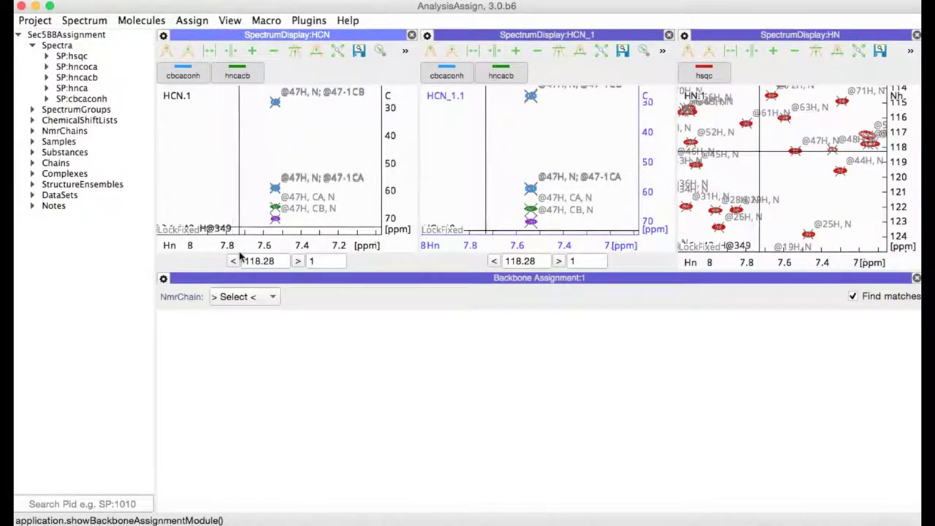
pyautogui.click(238, 297)
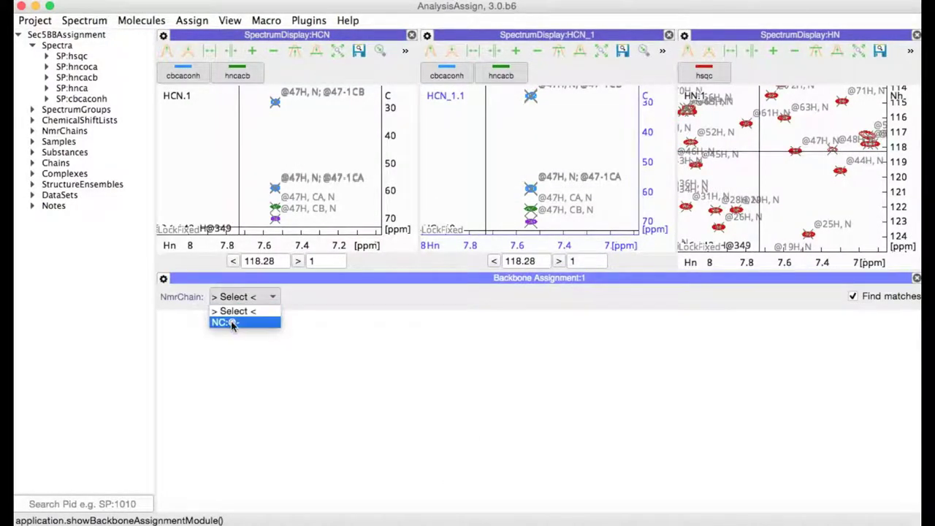
pyautogui.click(232, 323)
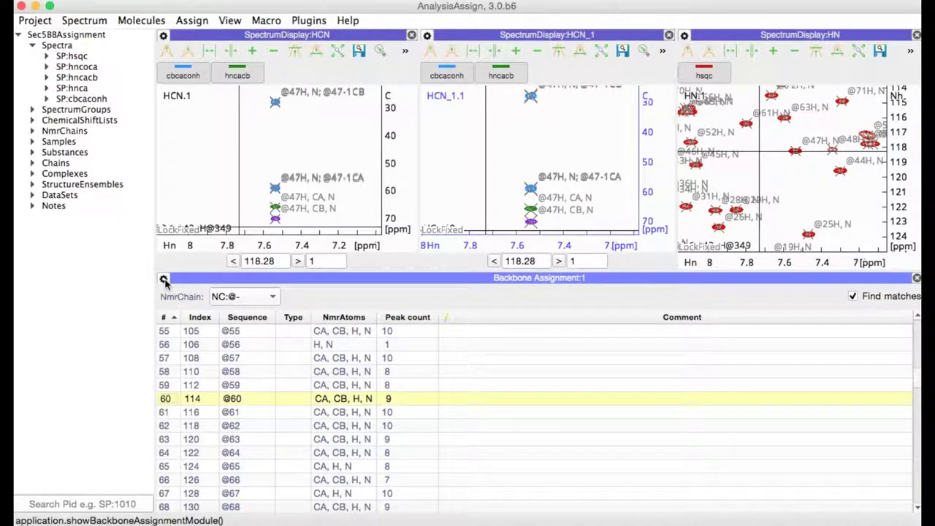
pyautogui.click(164, 280)
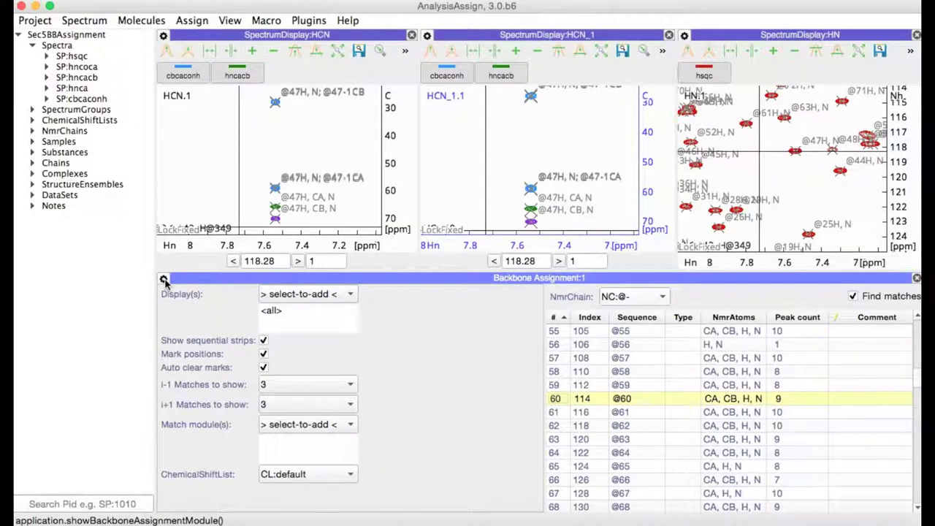
pyautogui.click(277, 429)
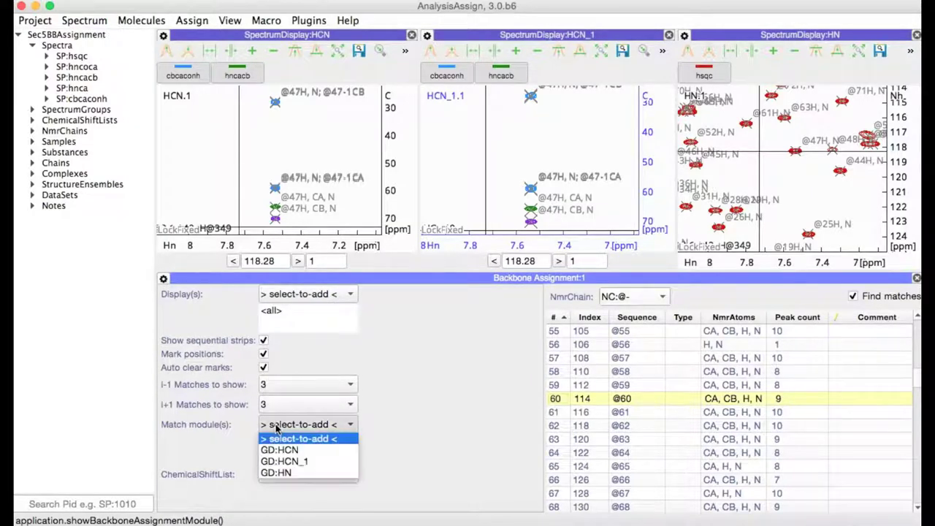
pyautogui.click(283, 462)
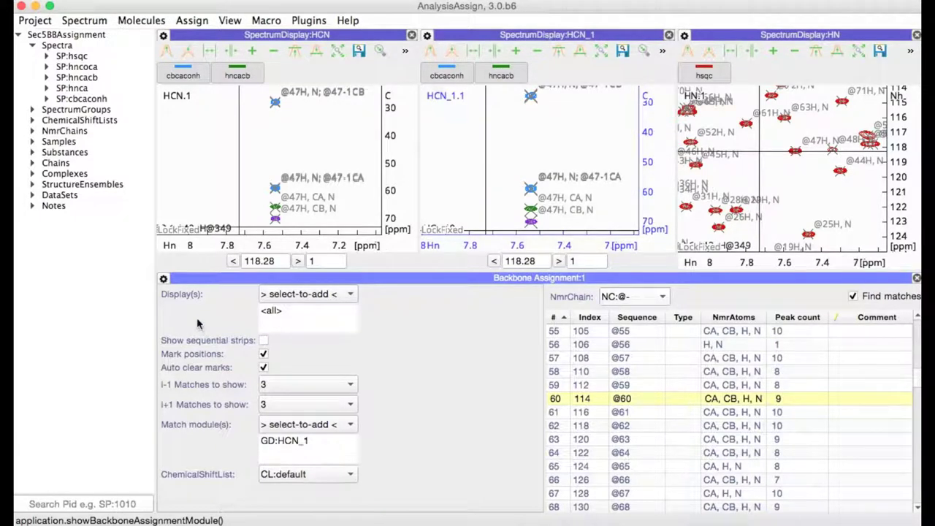
pyautogui.click(164, 280)
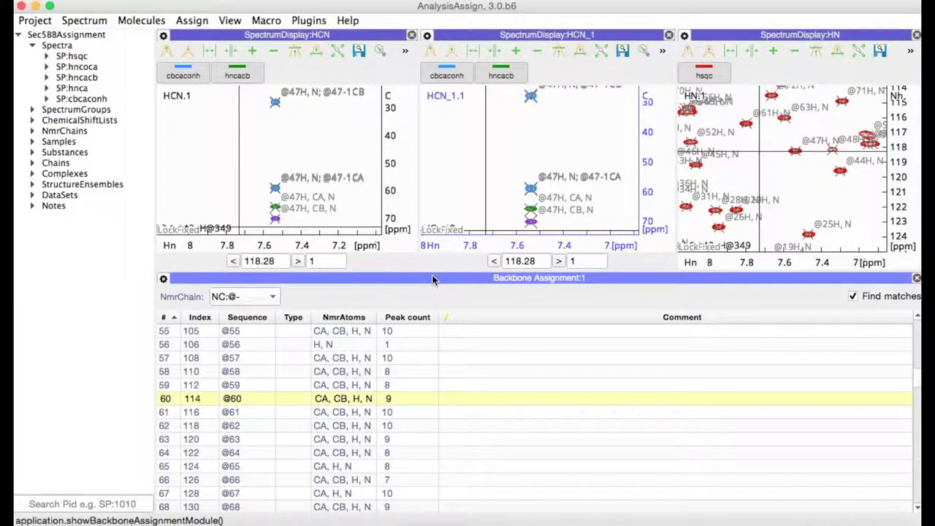
# Dock the Backbone Assignment table beneath the HN display on the right.
pyautogui.moveTo(433, 280); pyautogui.dragTo(747, 265)
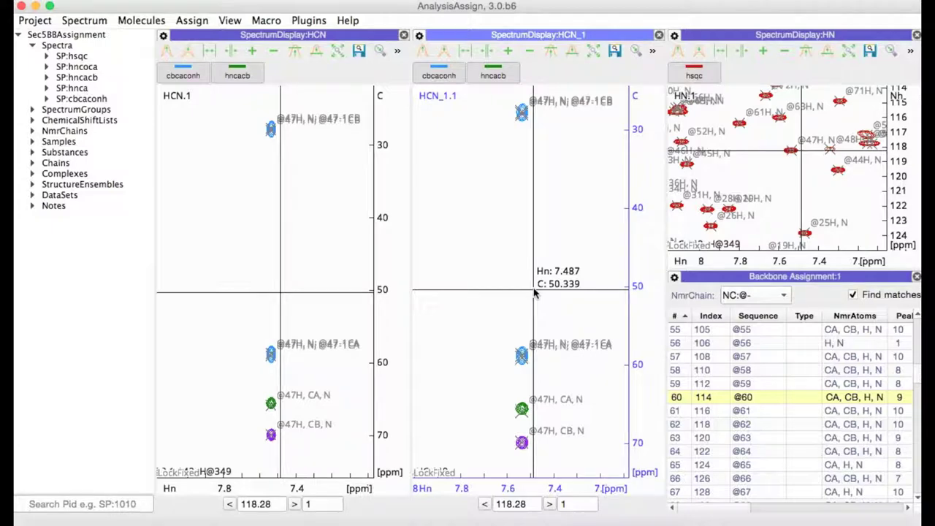
pyautogui.click(231, 20)
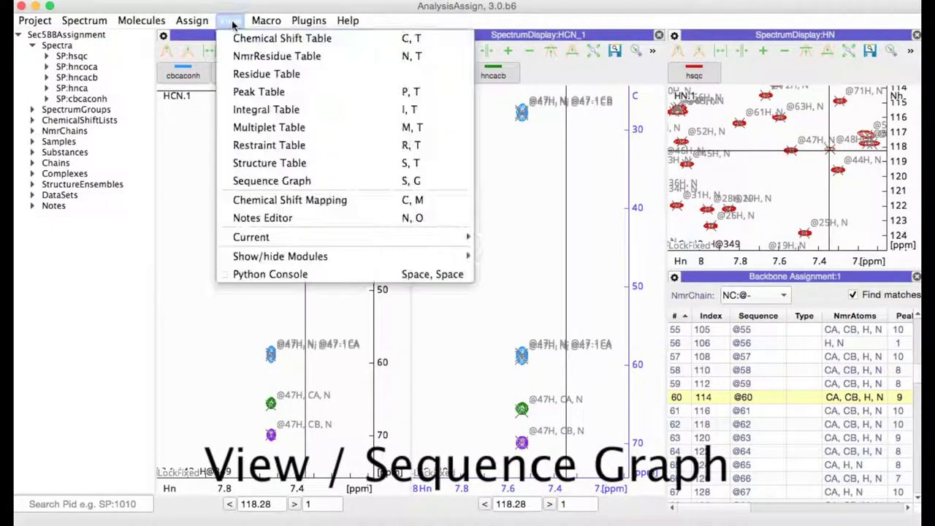
# Open the Sequence Graph, select and clear the @-.@2 CB atom, then shrink its panel.
pyautogui.click(266, 188)
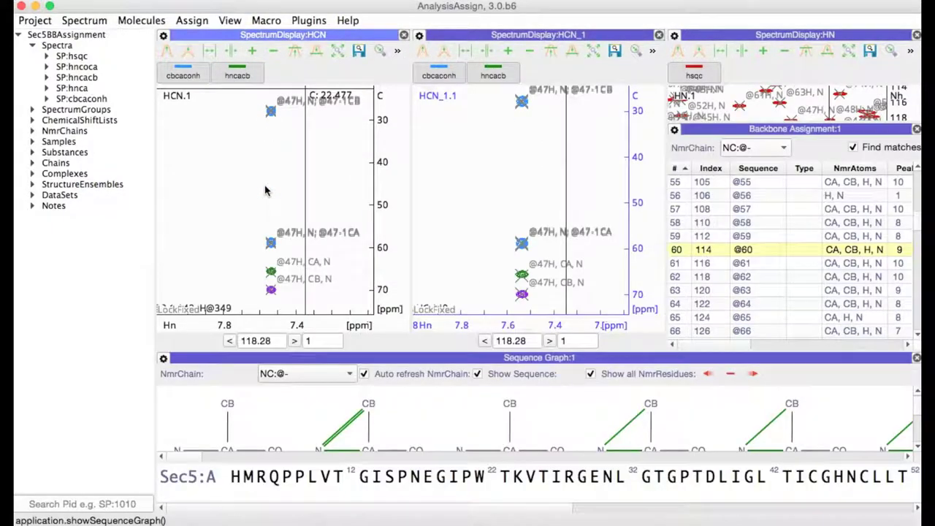
pyautogui.moveTo(541, 350); pyautogui.dragTo(539, 241)
pyautogui.click(511, 296)
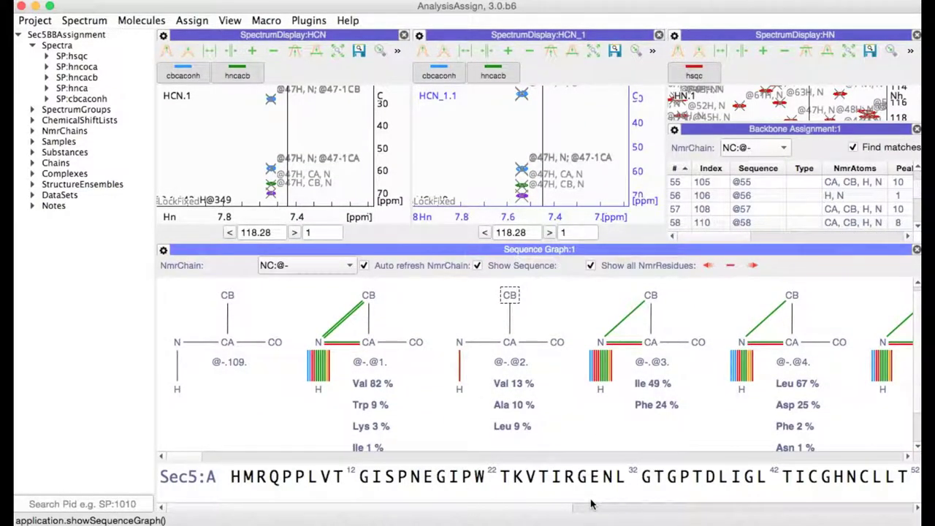
pyautogui.click(413, 364)
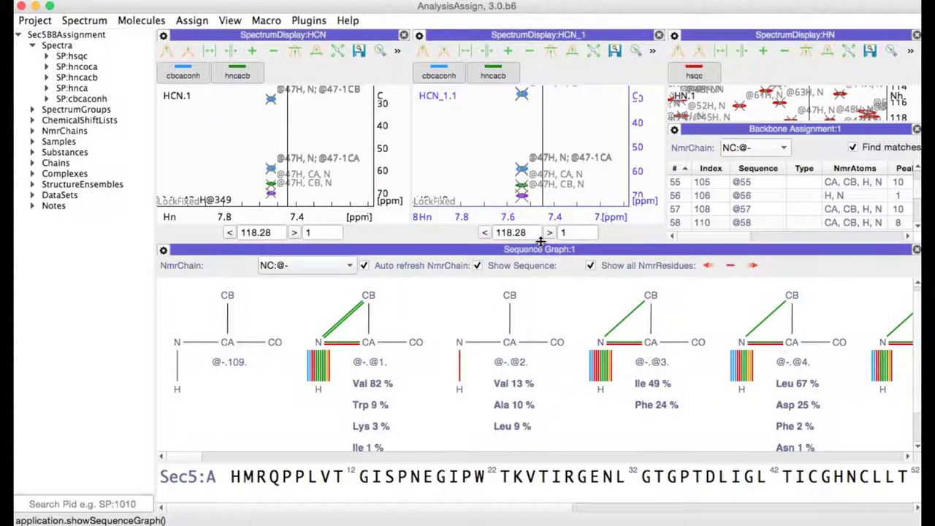
pyautogui.moveTo(541, 241); pyautogui.dragTo(502, 459)
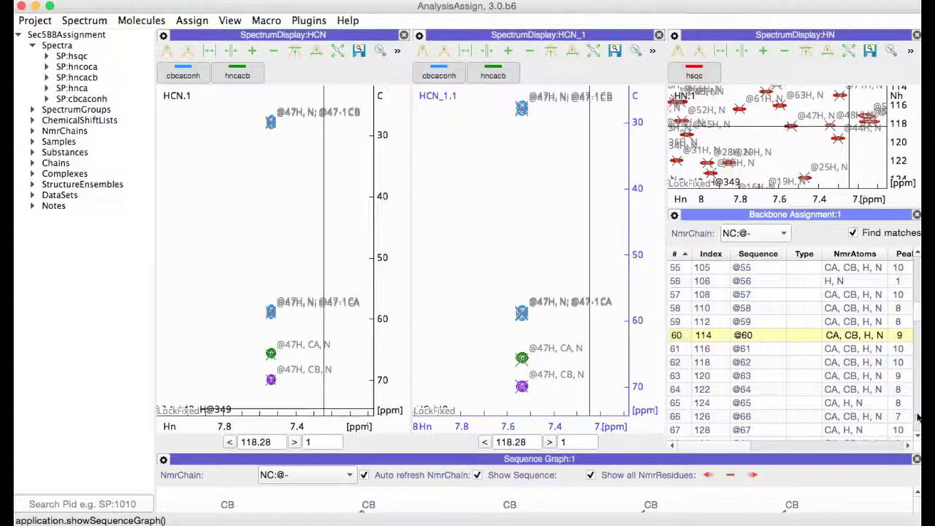
pyautogui.scroll(-9, 919, 417)
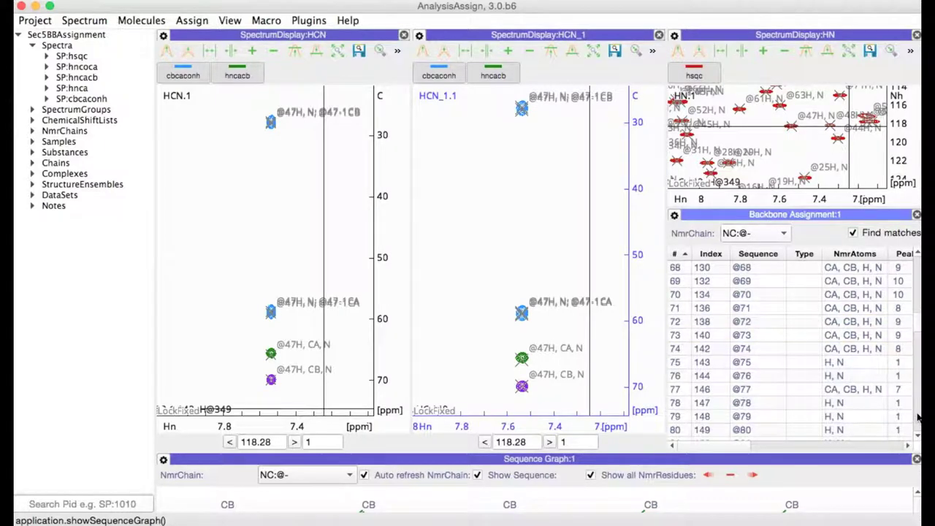
pyautogui.scroll(-4, 918, 417)
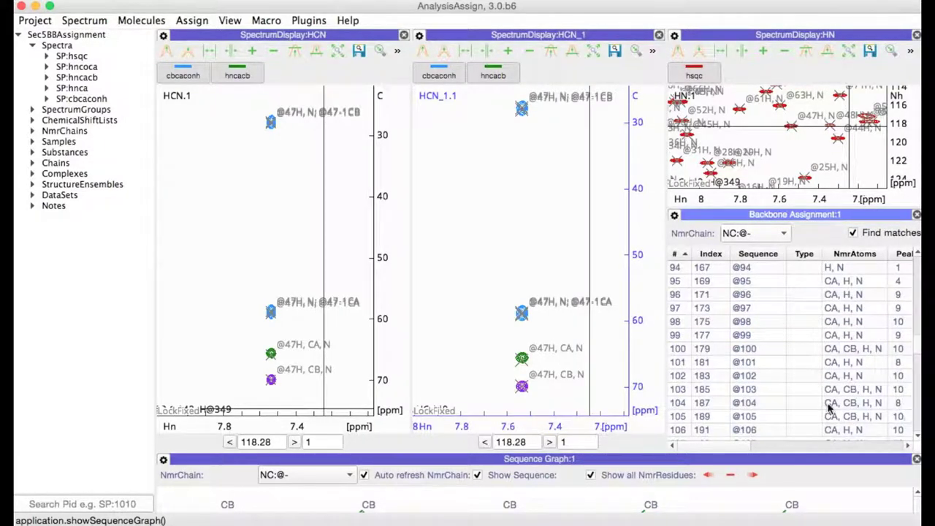
pyautogui.click(752, 351)
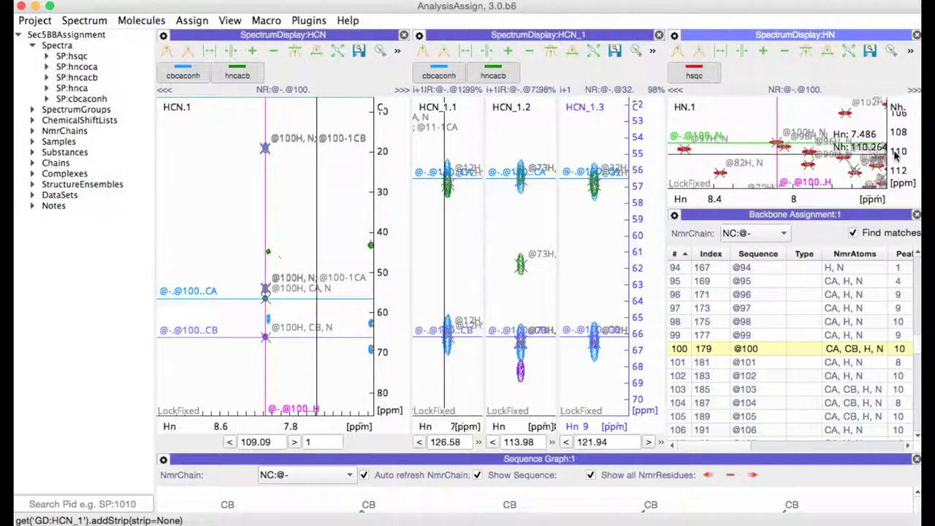
pyautogui.scroll(5, 896, 155)
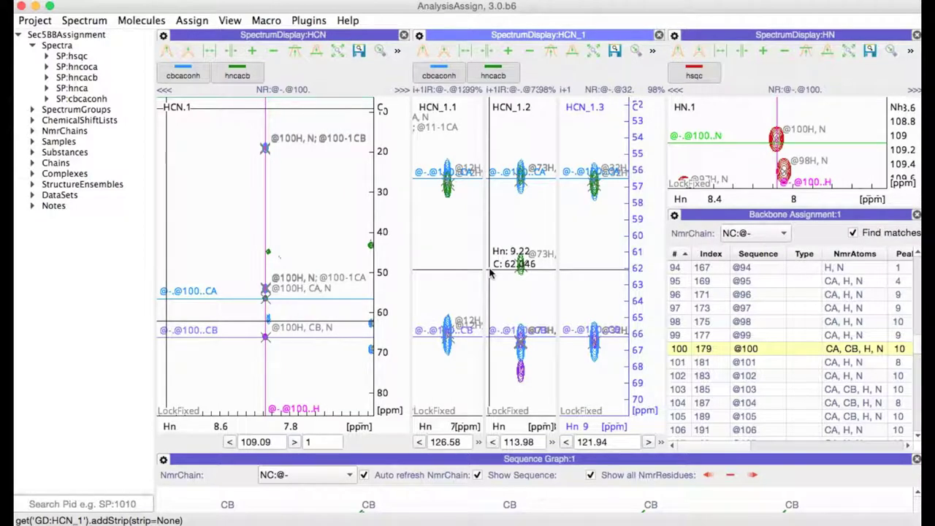
pyautogui.click(494, 76)
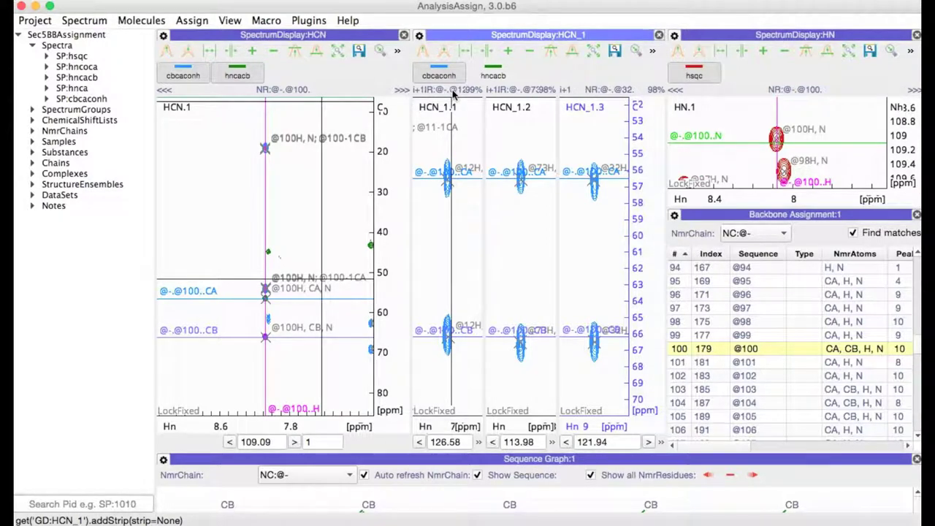
pyautogui.moveTo(453, 94); pyautogui.dragTo(400, 94)
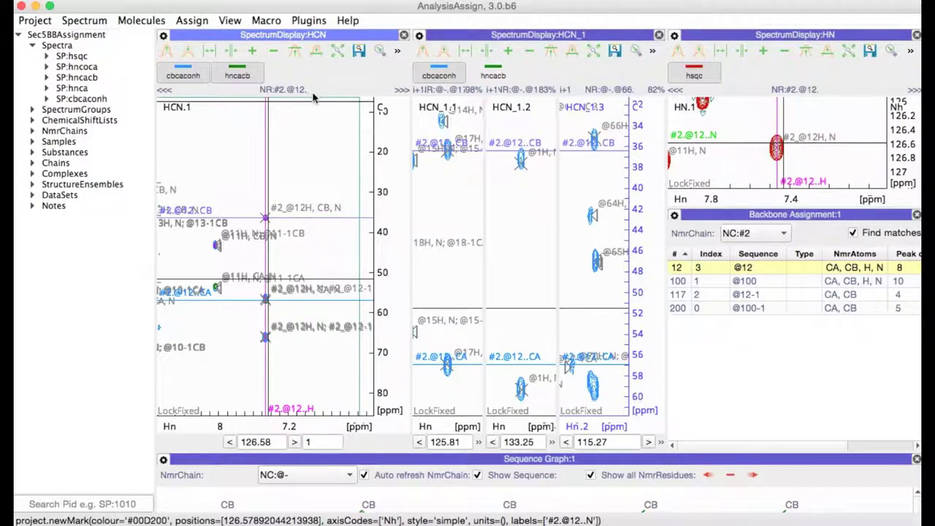
pyautogui.press('m')
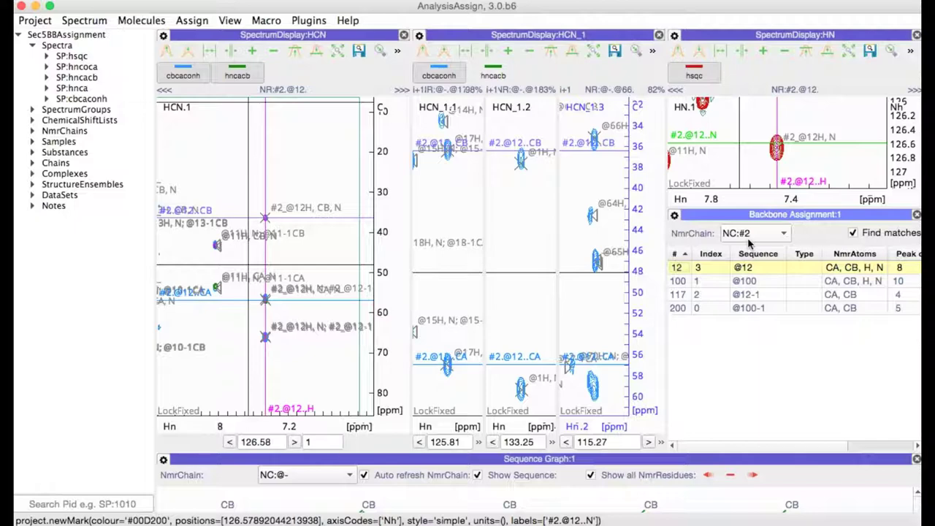
pyautogui.click(714, 254)
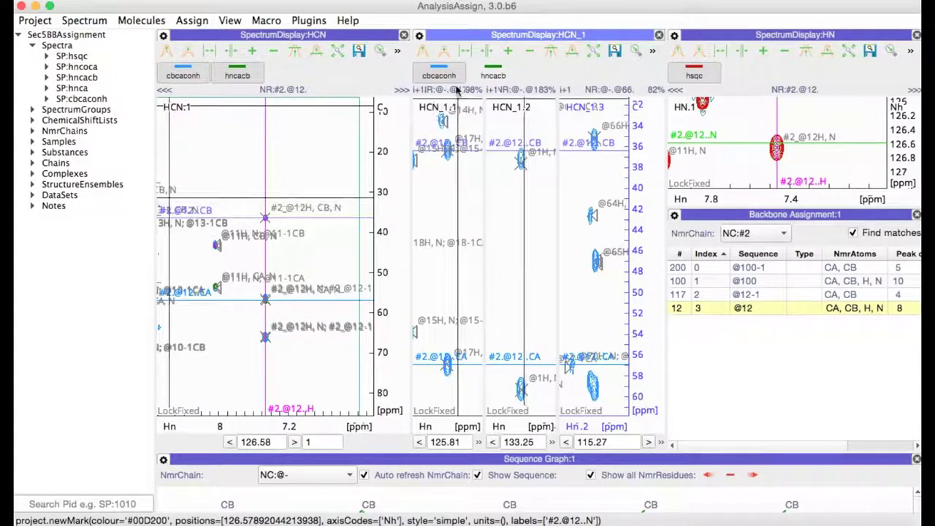
pyautogui.moveTo(456, 88); pyautogui.dragTo(400, 91)
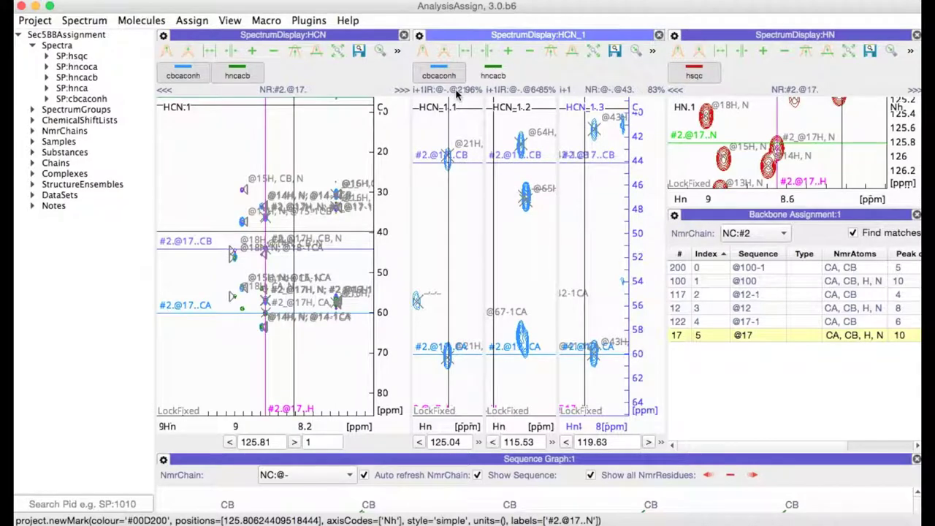
pyautogui.moveTo(457, 93); pyautogui.dragTo(400, 94)
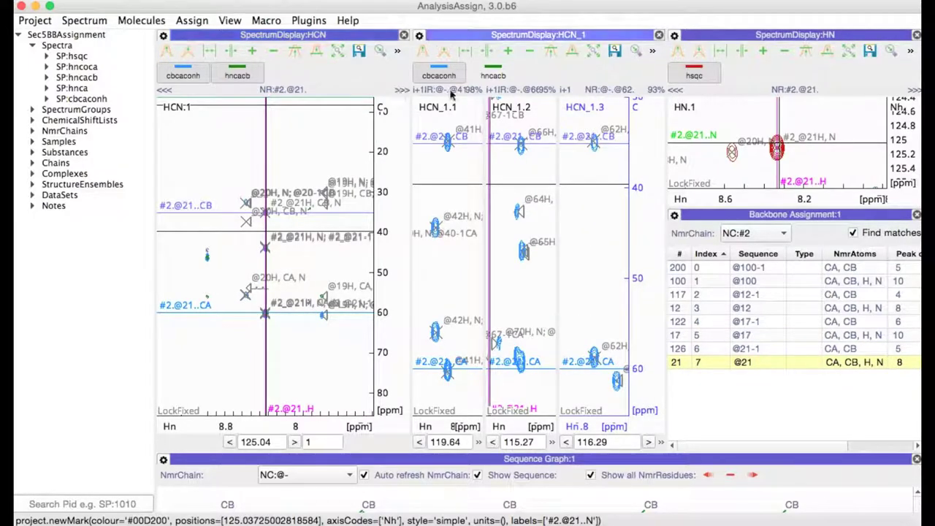
pyautogui.moveTo(468, 96); pyautogui.dragTo(401, 93)
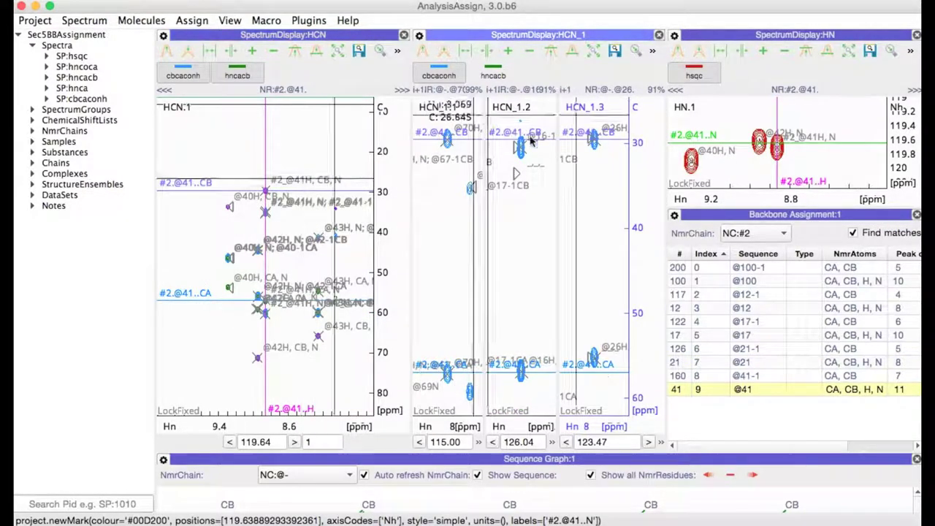
pyautogui.click(753, 285)
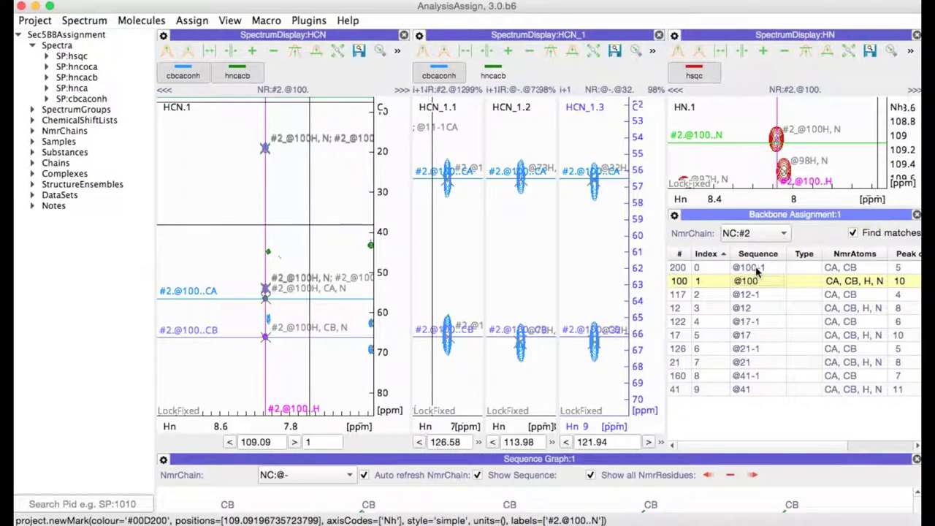
pyautogui.click(758, 270)
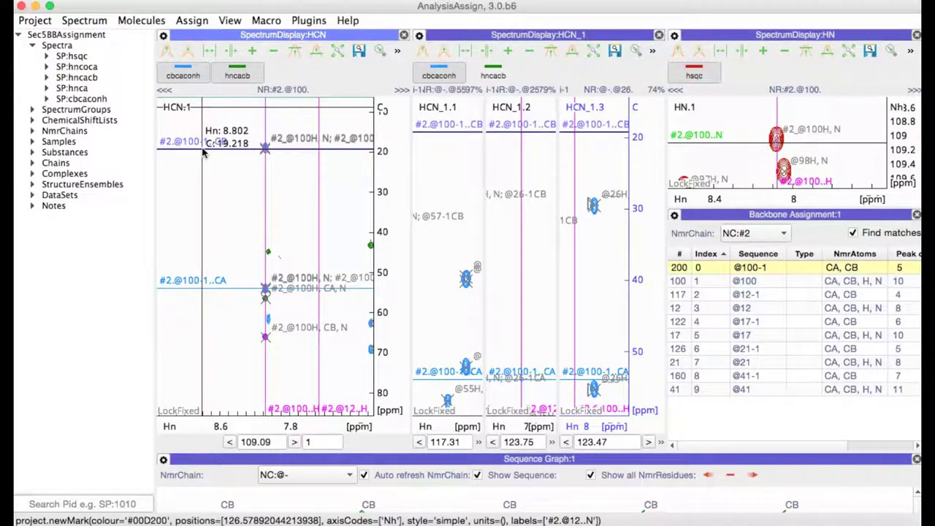
pyautogui.click(494, 76)
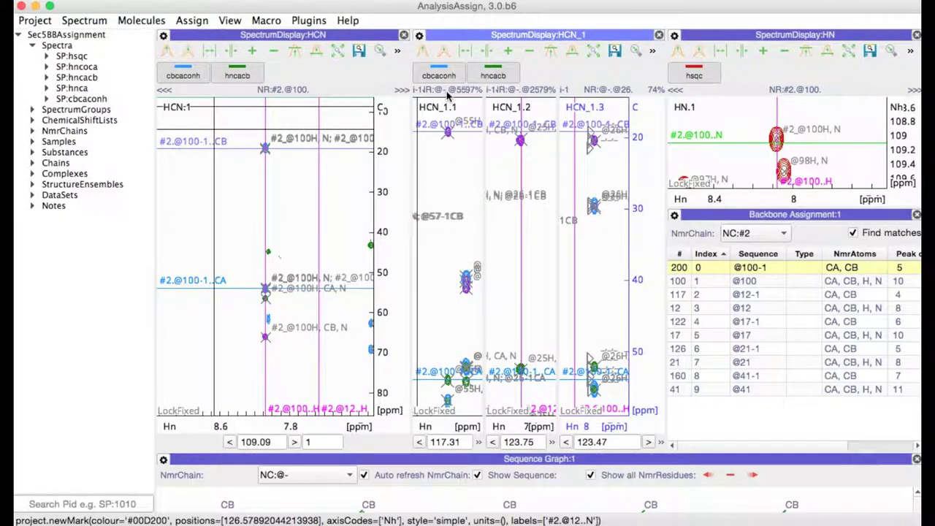
pyautogui.moveTo(448, 96); pyautogui.dragTo(167, 95)
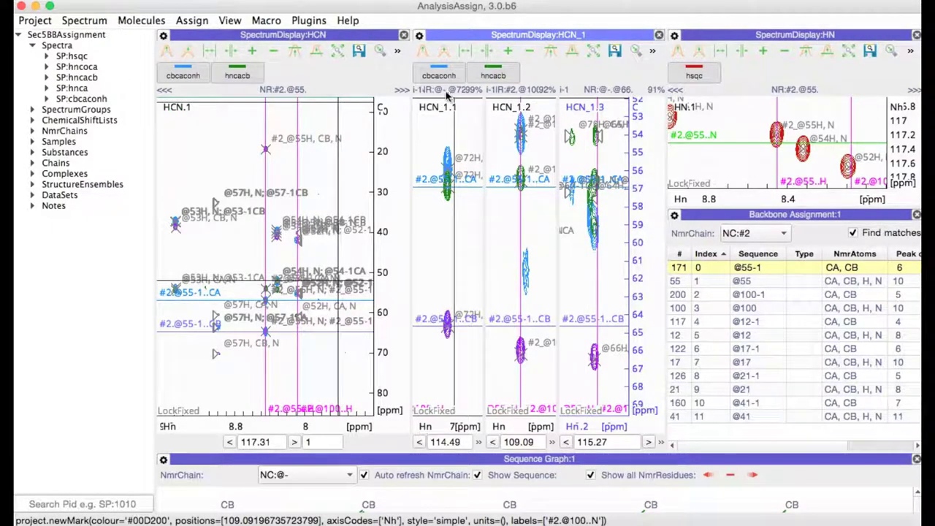
pyautogui.click(166, 91)
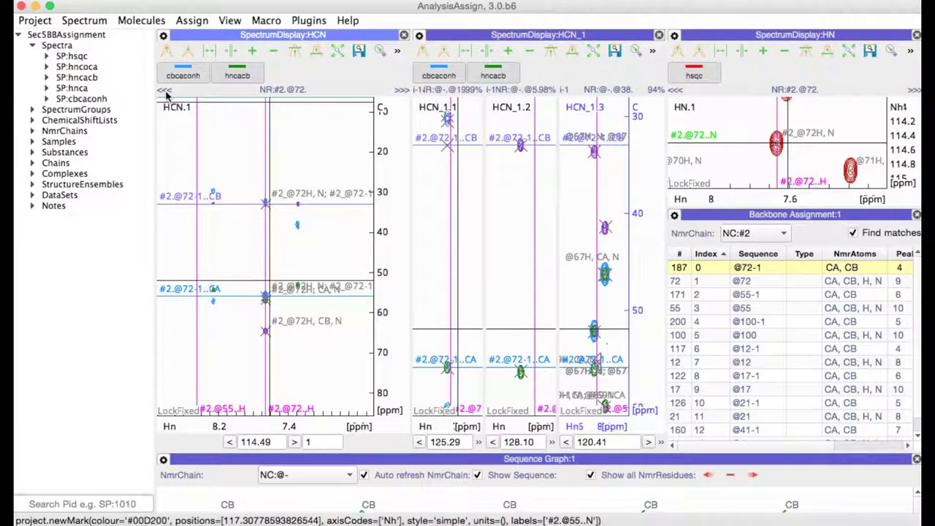
pyautogui.click(456, 91)
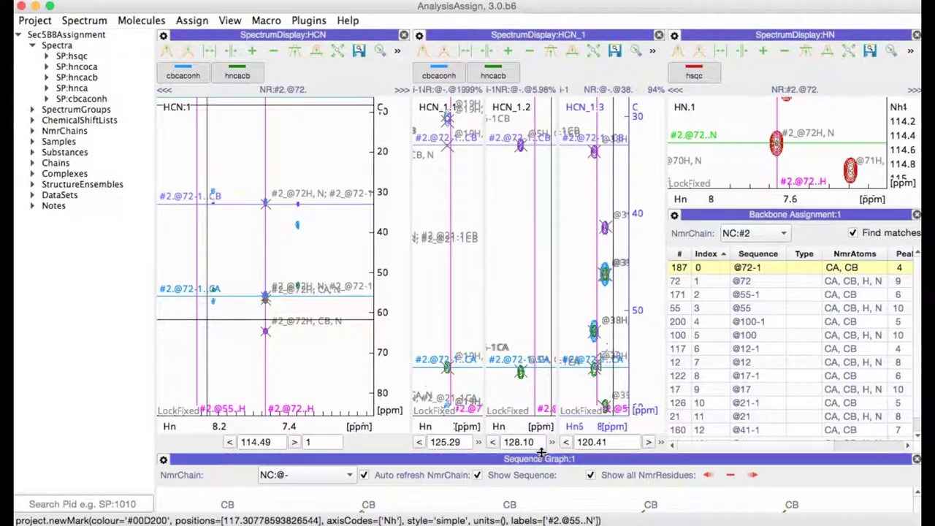
# Enlarge the Sequence Graph, show NC:#2, and scroll to the highlighted SASKIV match.
pyautogui.moveTo(543, 456); pyautogui.dragTo(530, 252)
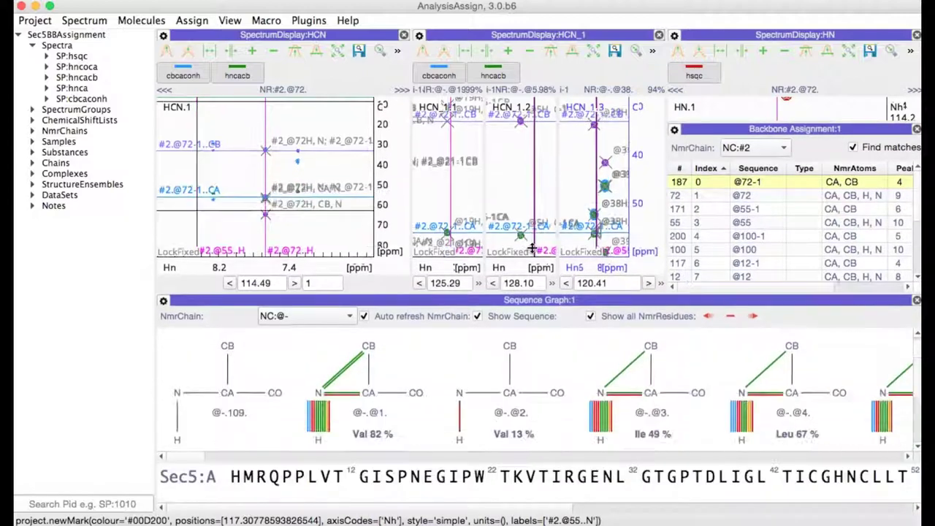
pyautogui.click(347, 270)
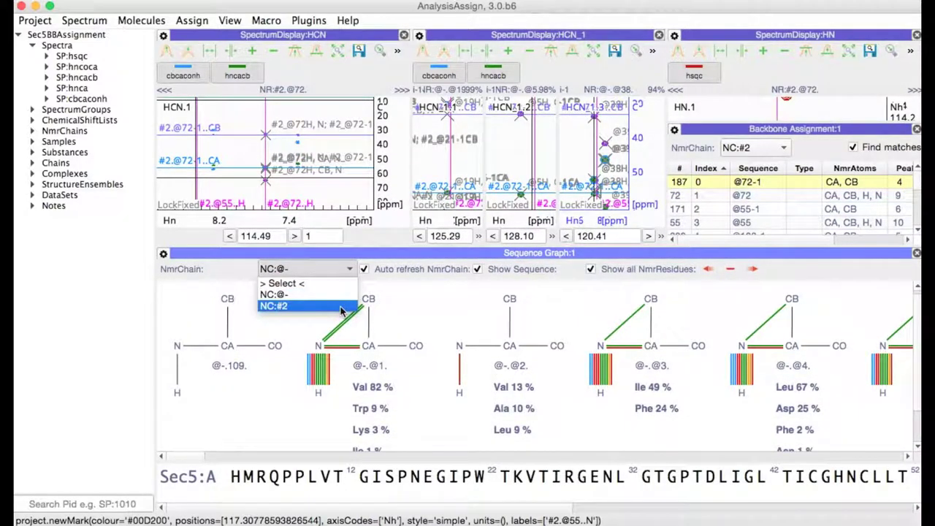
pyautogui.click(340, 308)
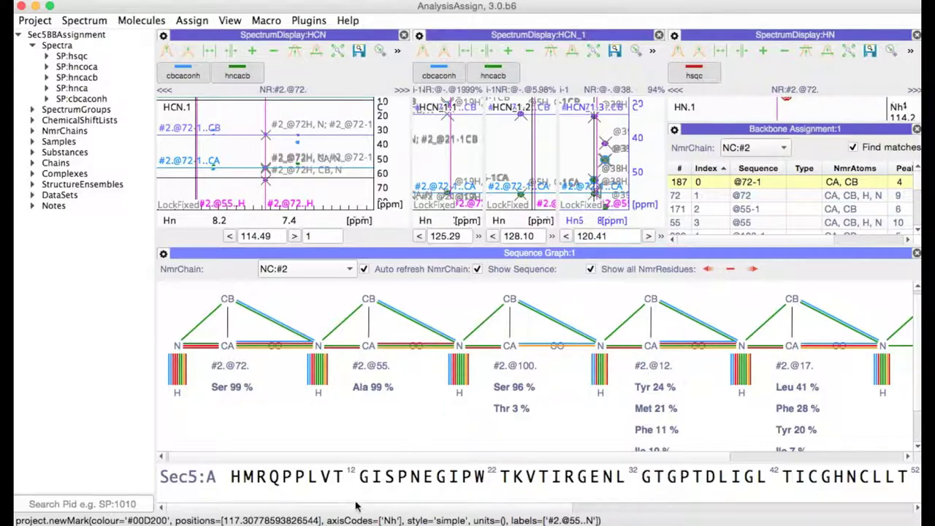
pyautogui.hscroll(10, 351, 514)
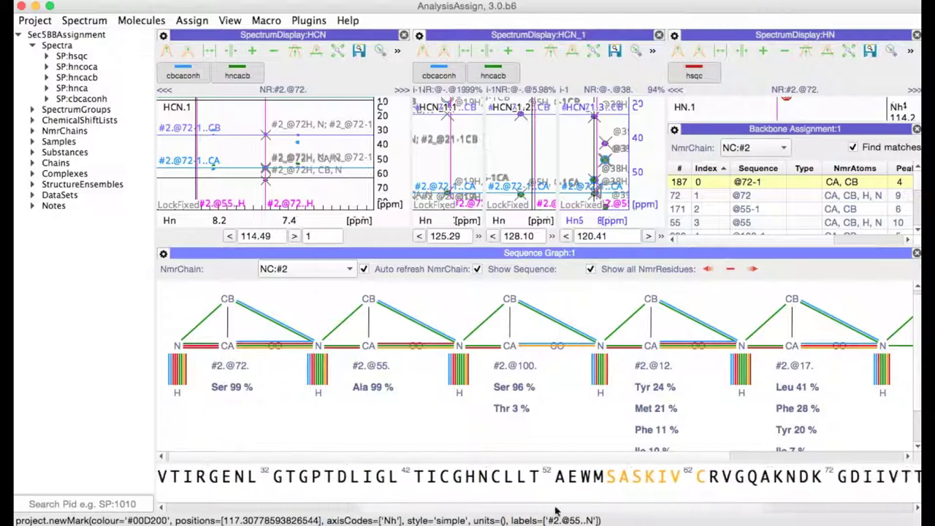
pyautogui.hscroll(2, 614, 517)
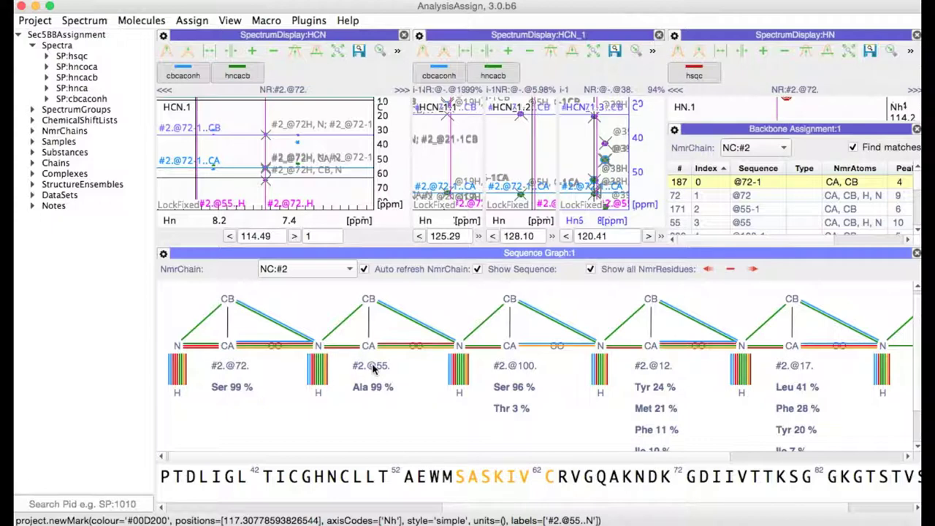
pyautogui.moveTo(373, 369); pyautogui.dragTo(475, 481)
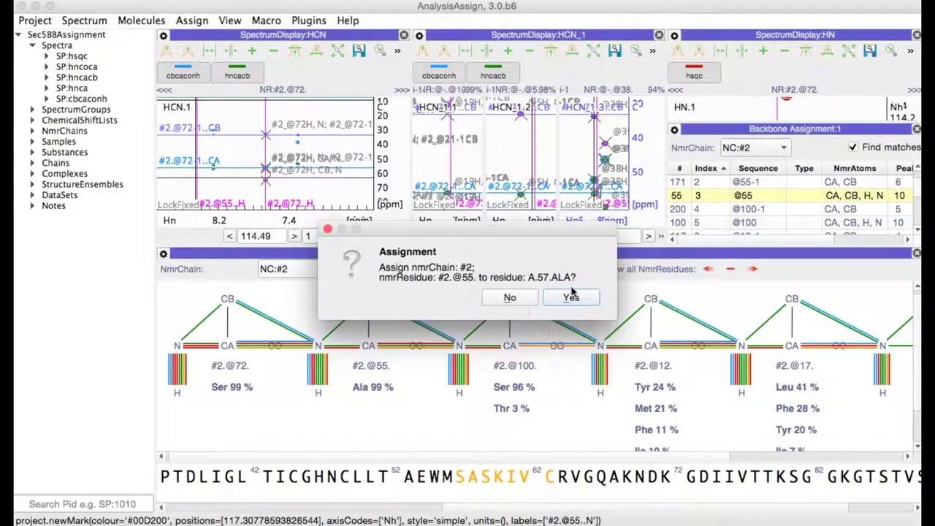
pyautogui.click(571, 298)
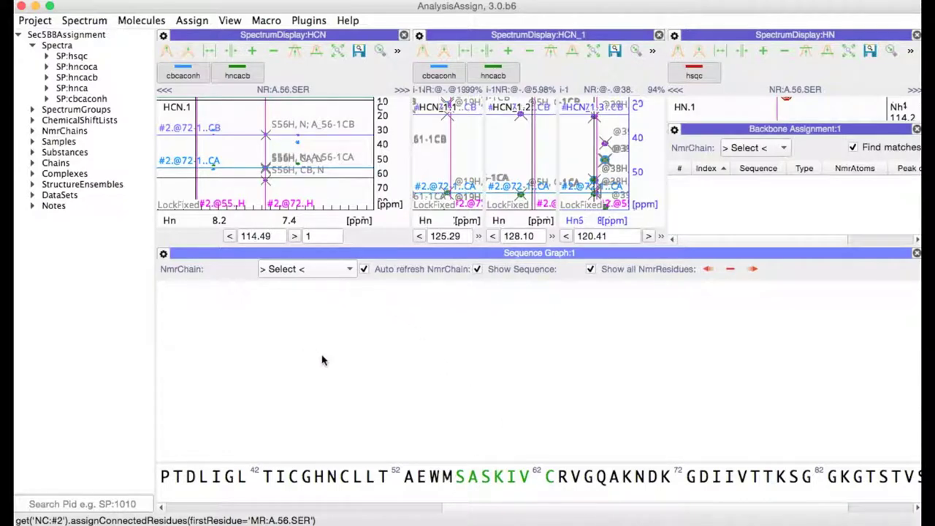
pyautogui.click(349, 270)
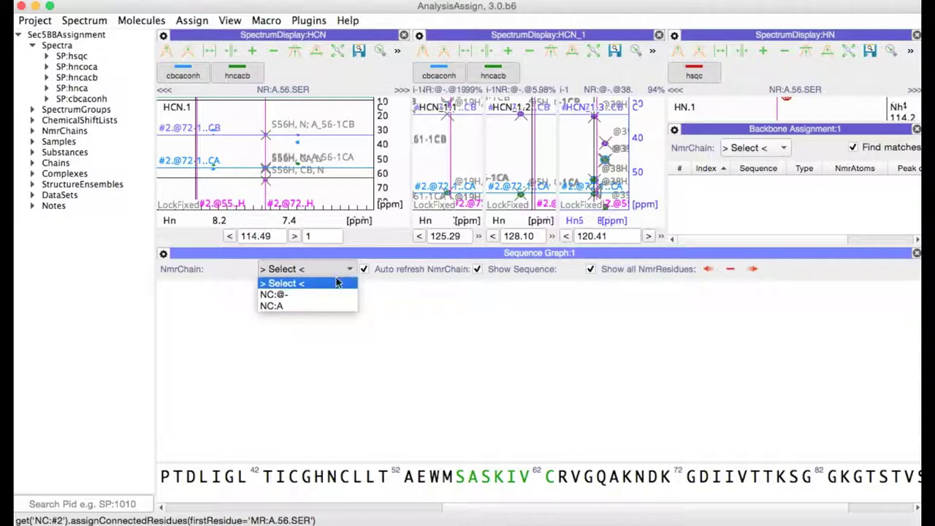
pyautogui.click(281, 308)
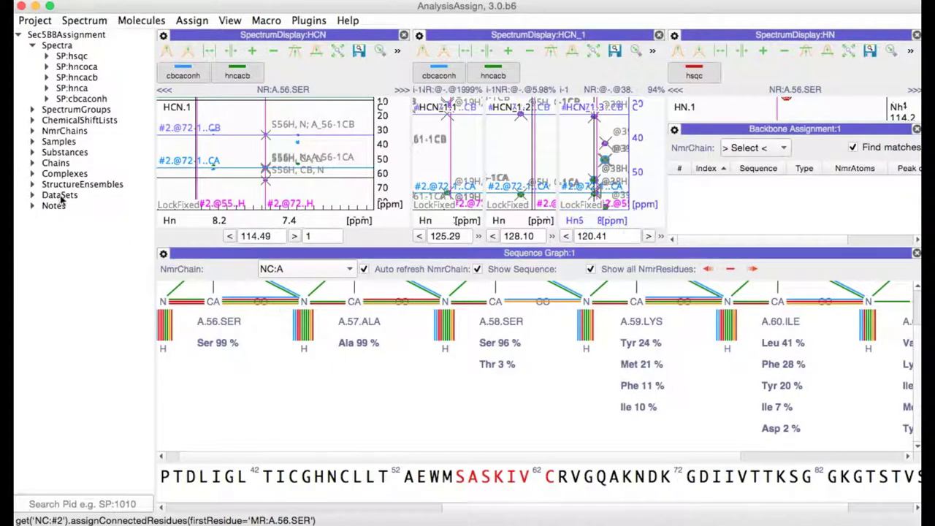
pyautogui.click(32, 163)
pyautogui.click(47, 184)
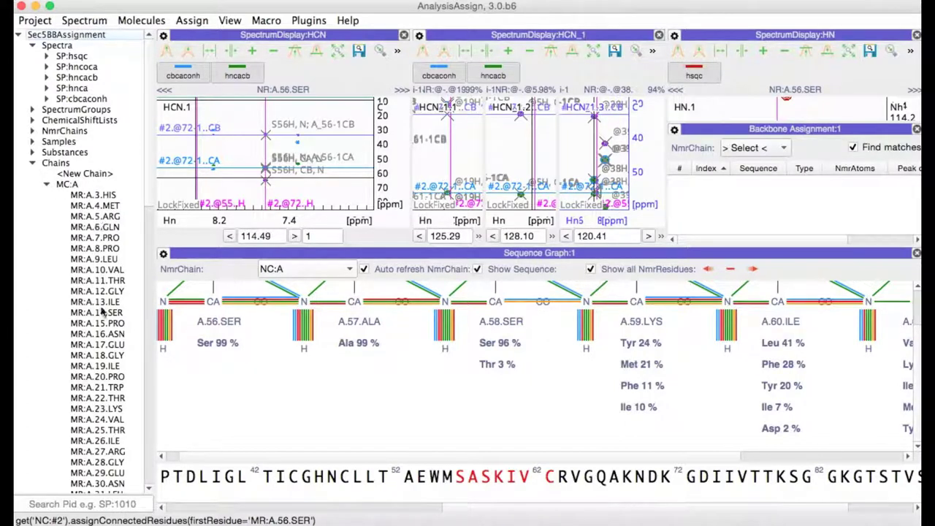
pyautogui.click(32, 163)
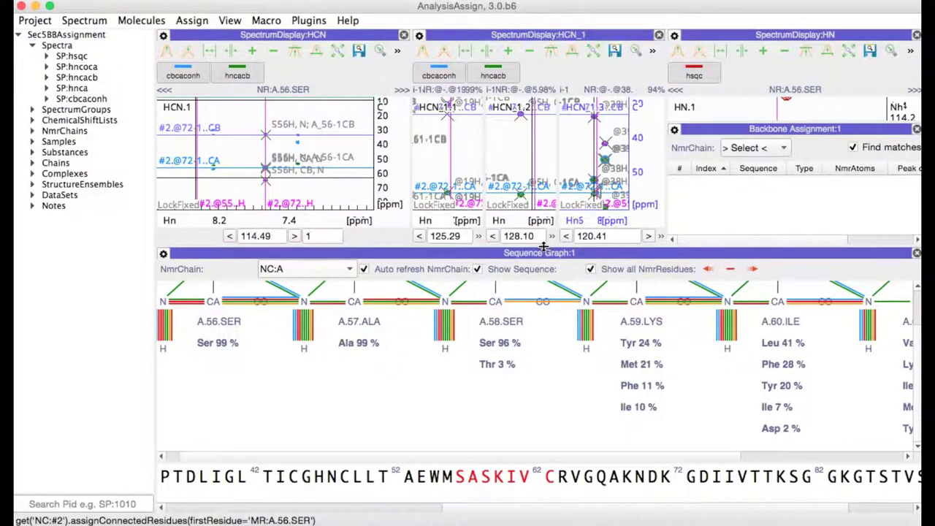
pyautogui.moveTo(544, 247); pyautogui.dragTo(543, 430)
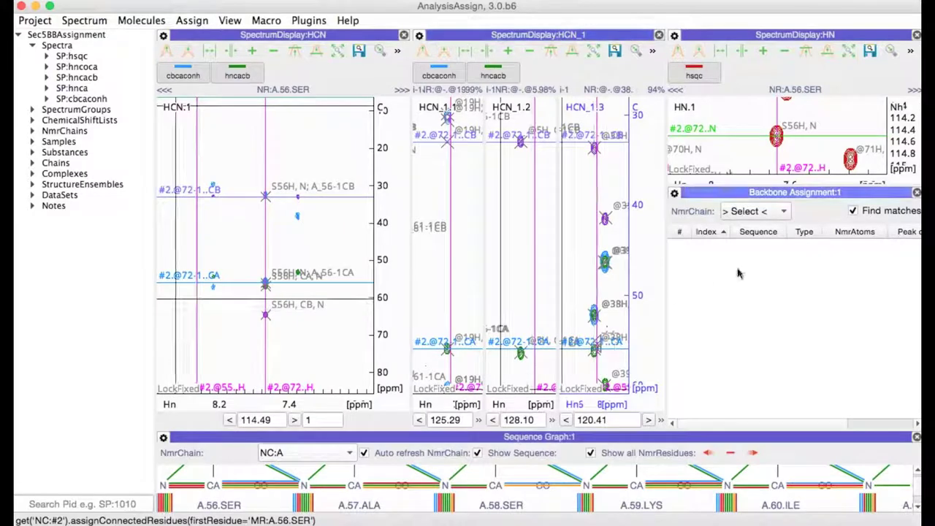
pyautogui.click(744, 212)
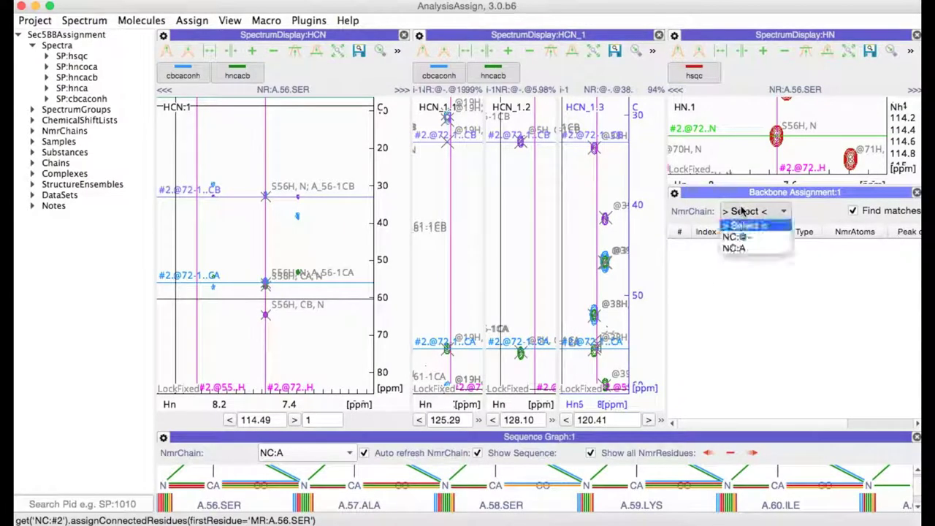
pyautogui.click(748, 244)
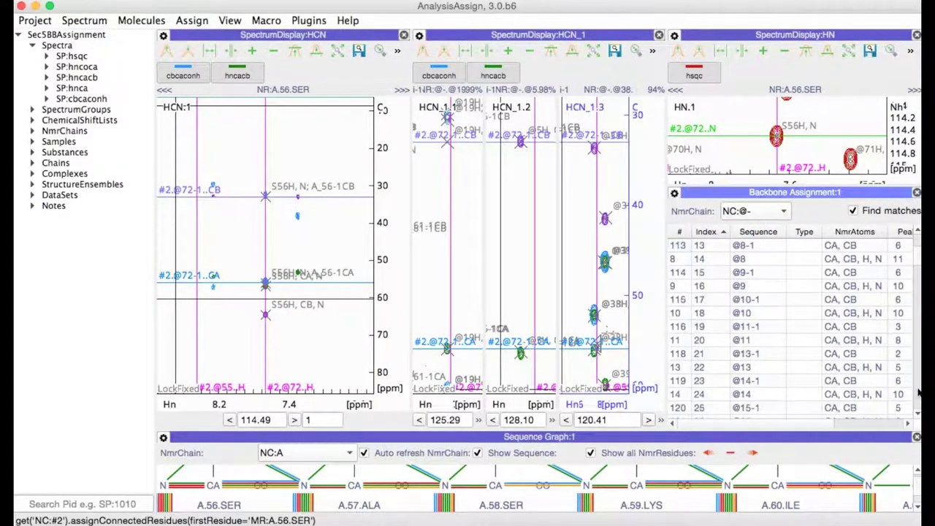
pyautogui.scroll(-4, 920, 392)
pyautogui.scroll(-4, 918, 401)
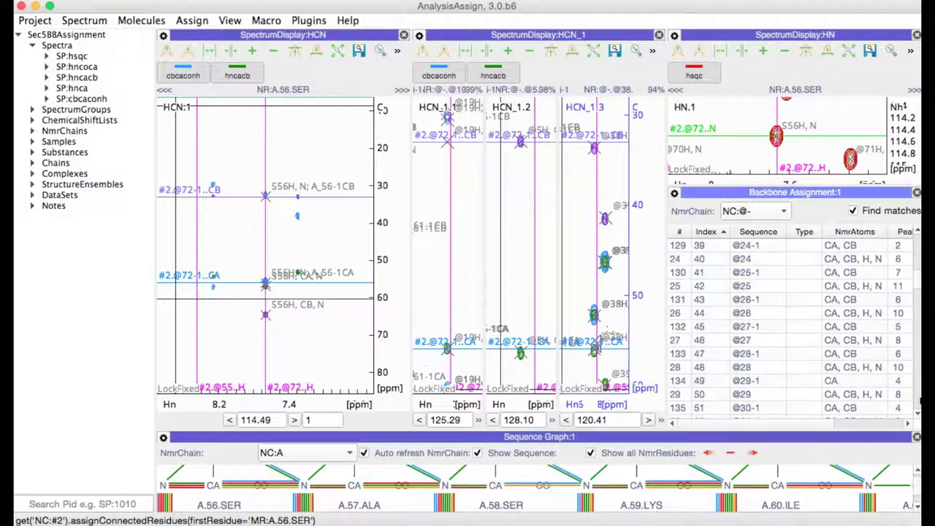
pyautogui.click(766, 259)
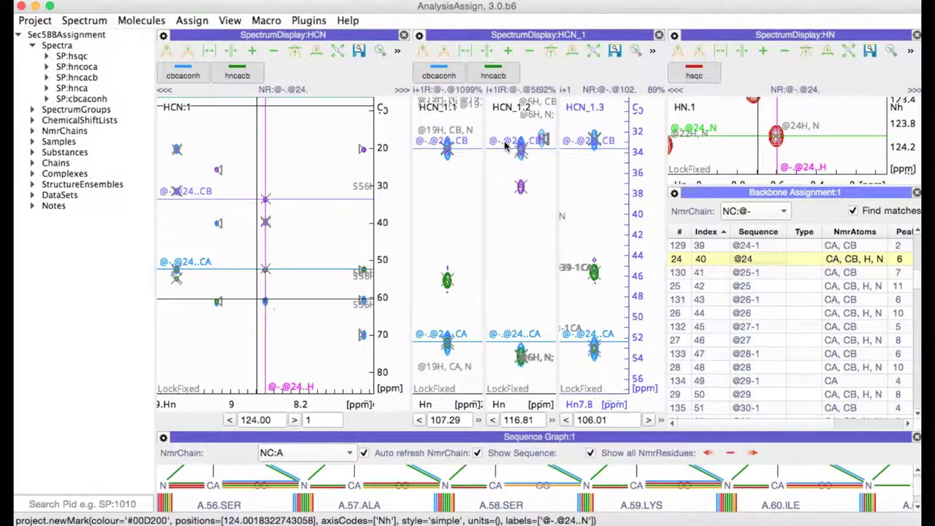
pyautogui.moveTo(443, 91); pyautogui.dragTo(400, 93)
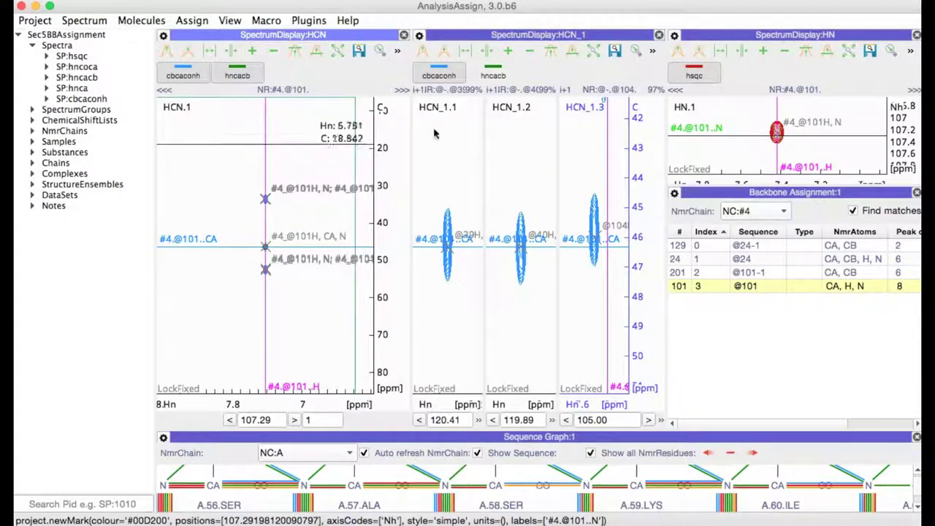
pyautogui.click(760, 247)
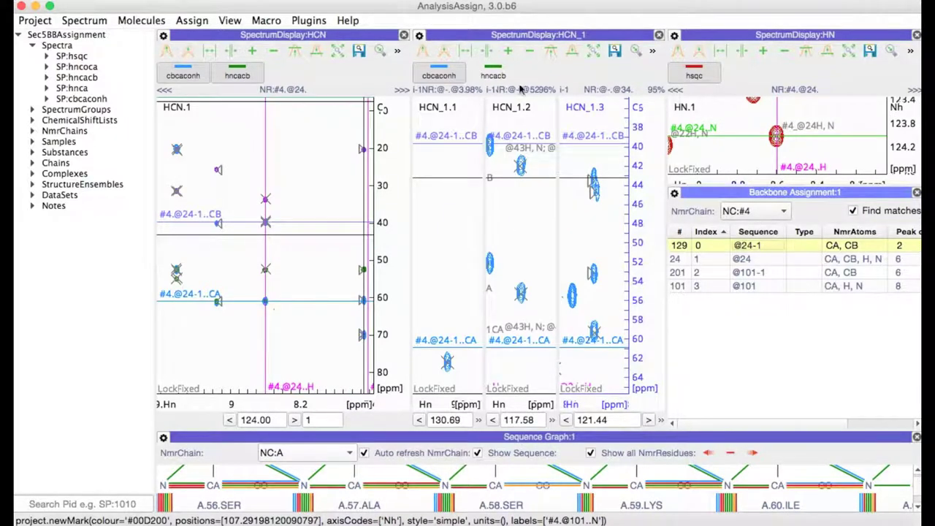
pyautogui.click(500, 78)
pyautogui.moveTo(461, 89); pyautogui.dragTo(176, 102)
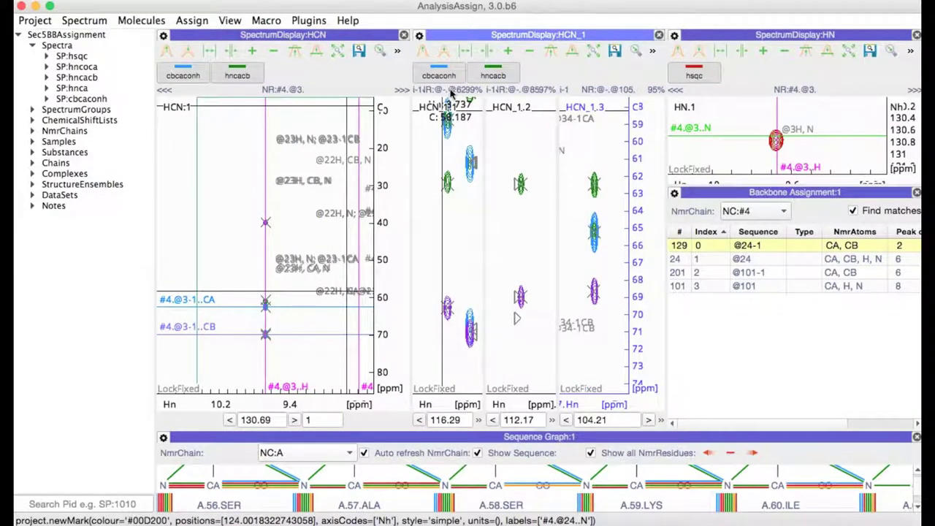
pyautogui.moveTo(453, 95); pyautogui.dragTo(168, 94)
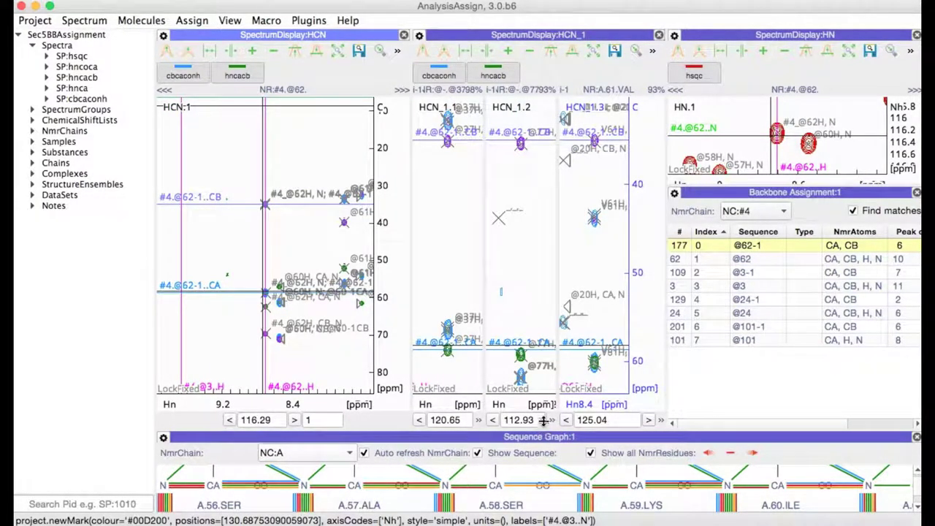
pyautogui.moveTo(545, 431); pyautogui.dragTo(545, 297)
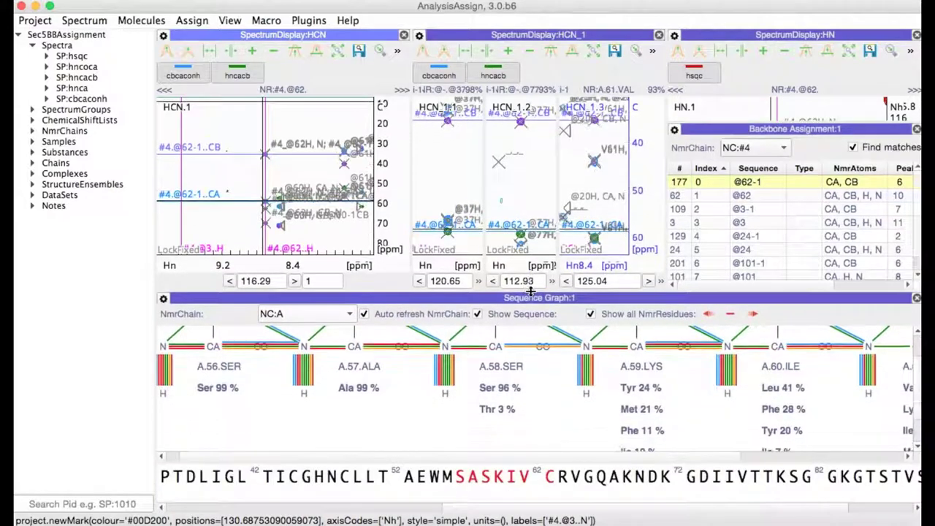
pyautogui.click(334, 314)
pyautogui.click(319, 363)
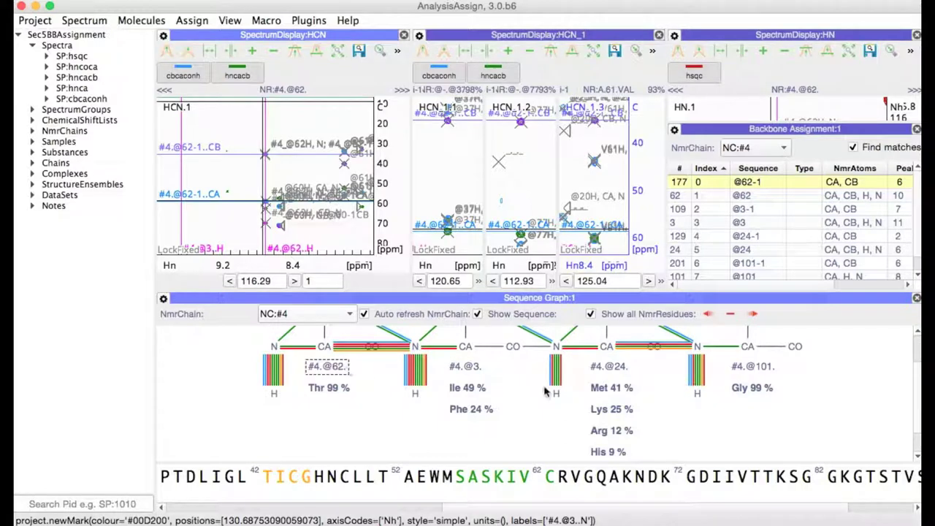
pyautogui.hscroll(-10, 680, 512)
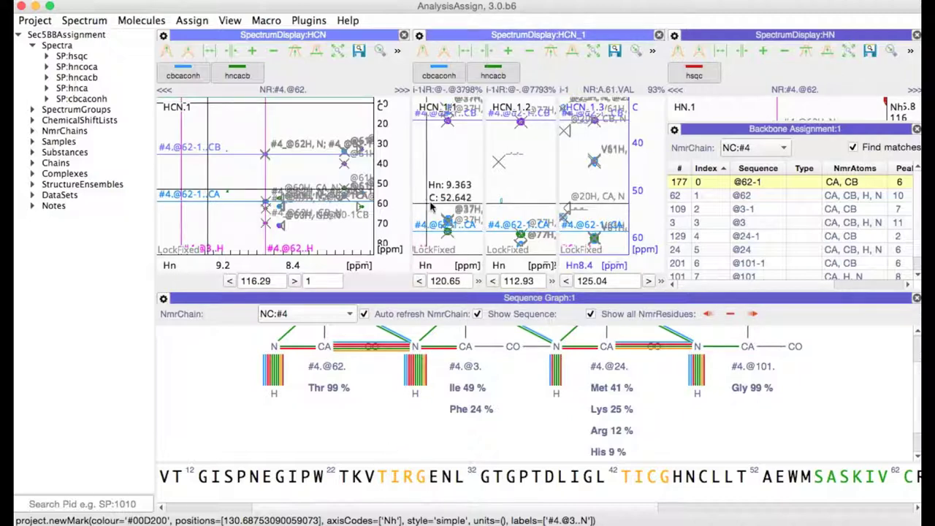
pyautogui.click(165, 90)
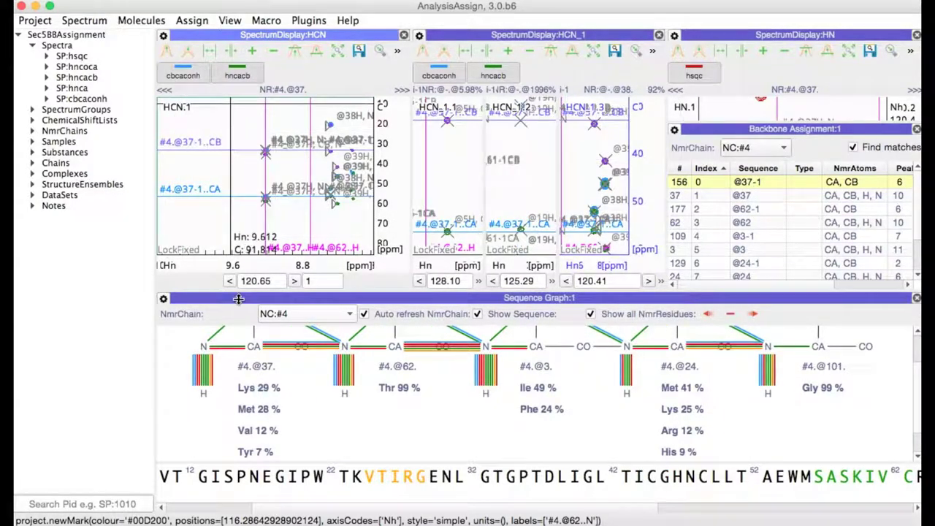
pyautogui.click(269, 372)
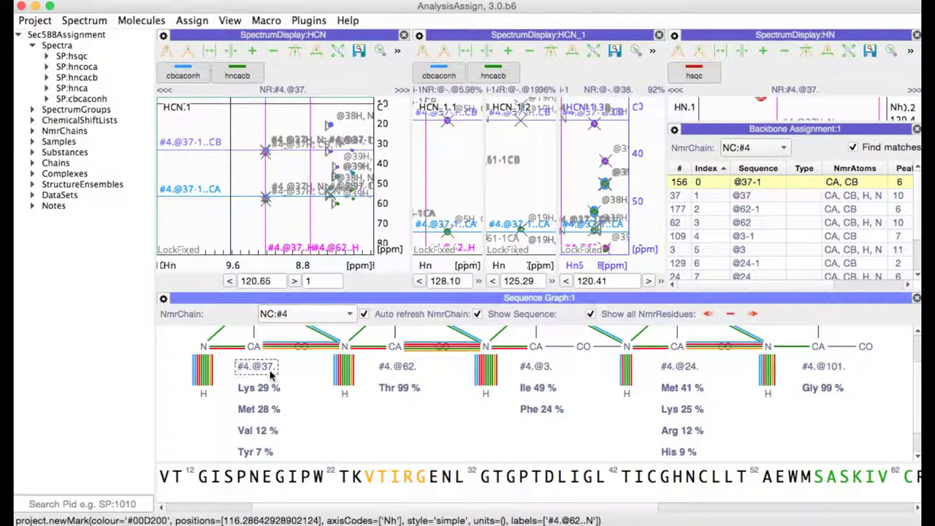
pyautogui.click(420, 480)
pyautogui.moveTo(407, 368); pyautogui.dragTo(385, 483)
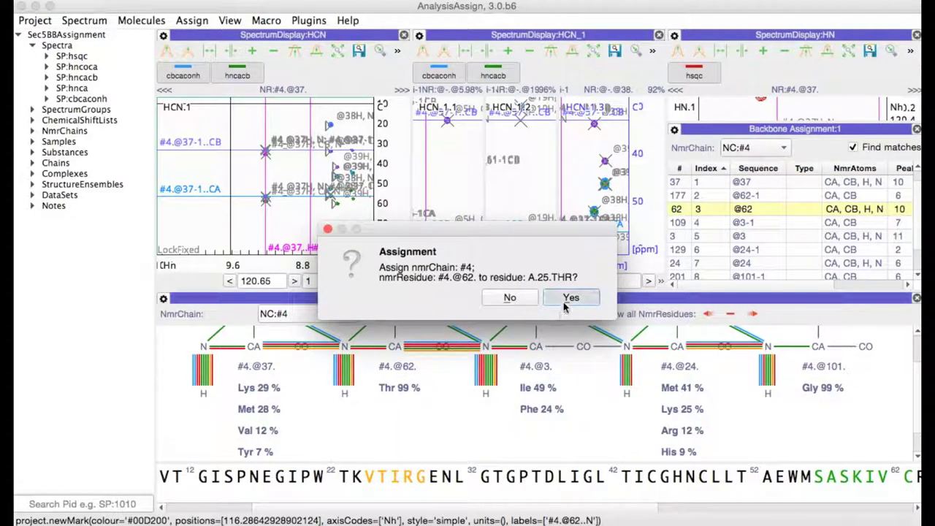
pyautogui.click(590, 298)
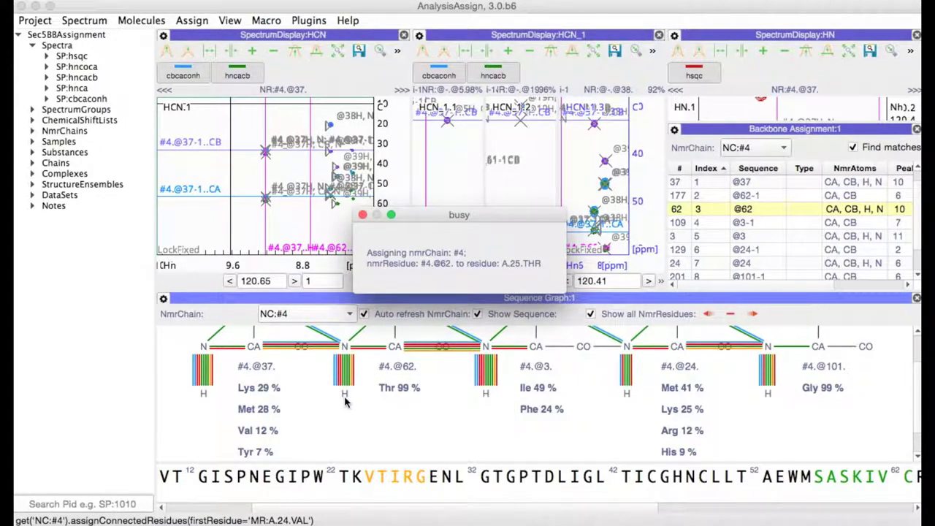
pyautogui.click(322, 316)
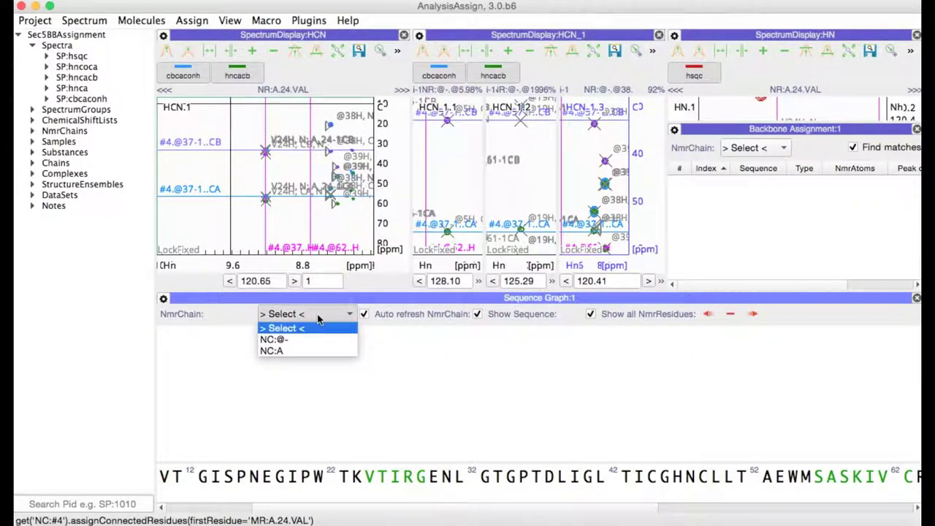
pyautogui.click(313, 349)
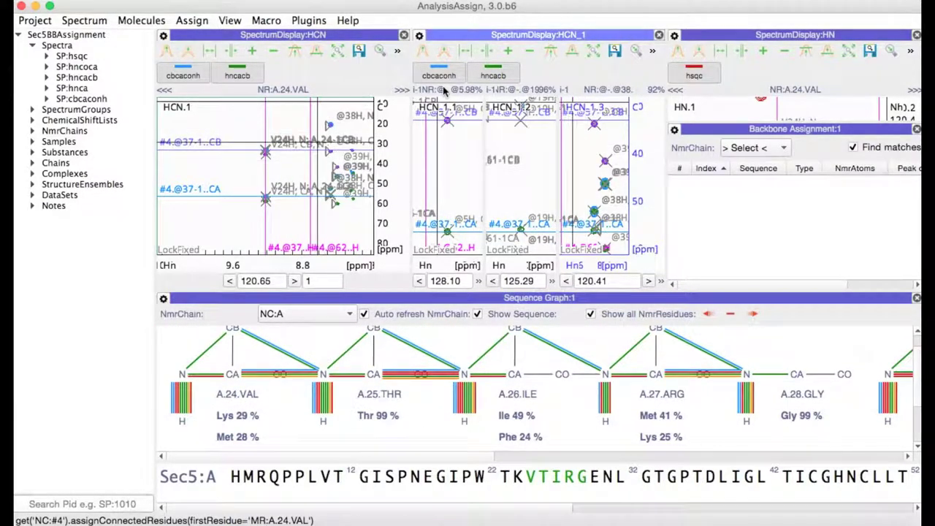
pyautogui.moveTo(301, 143); pyautogui.dragTo(164, 92)
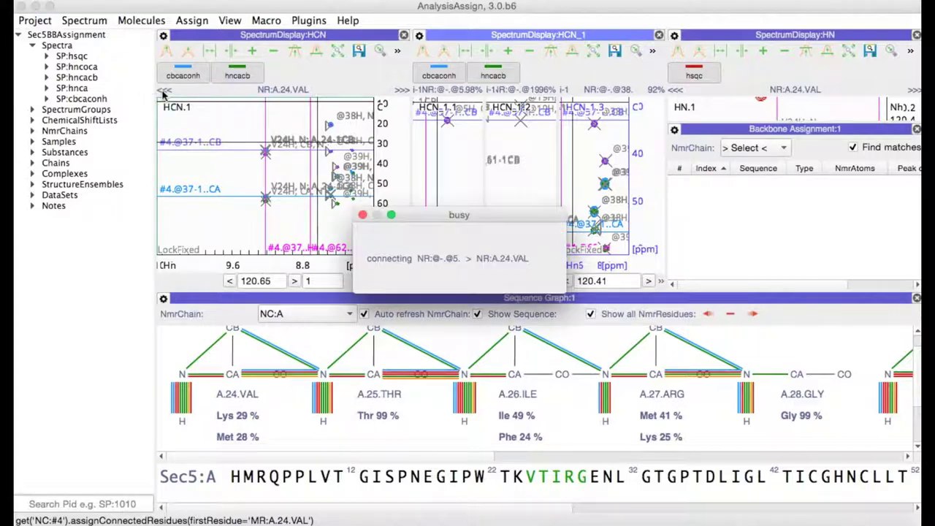